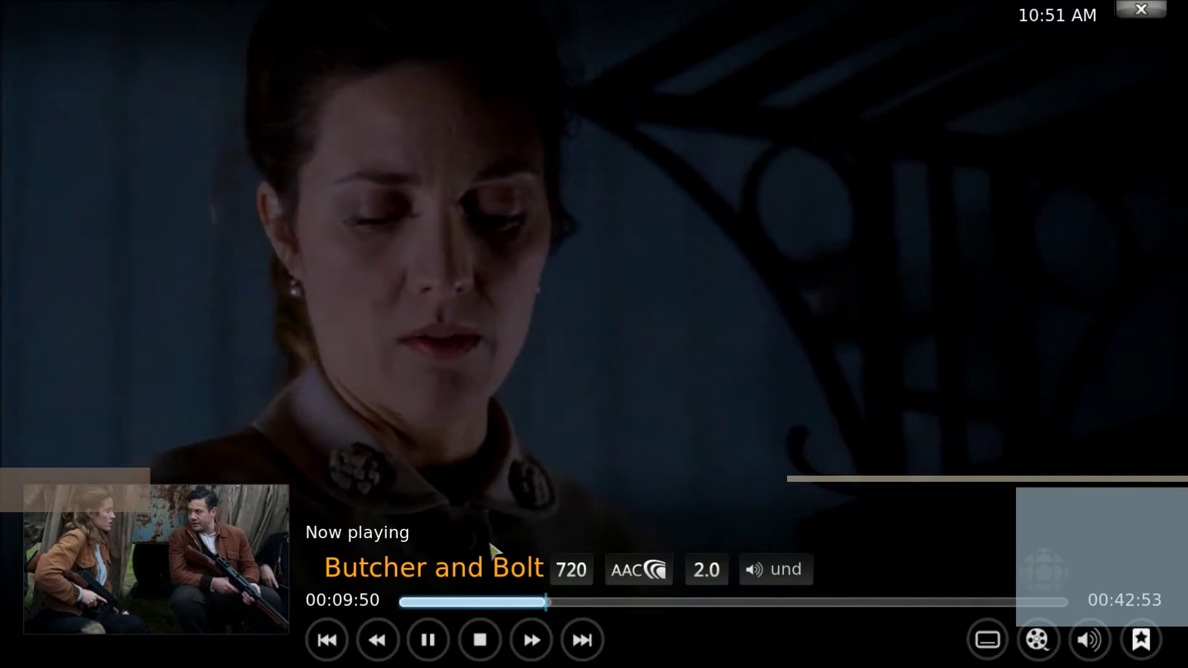
Pause Butcher and Bolt, resume it briefly, then leave it paused at 09:52.
left_click(433, 641)
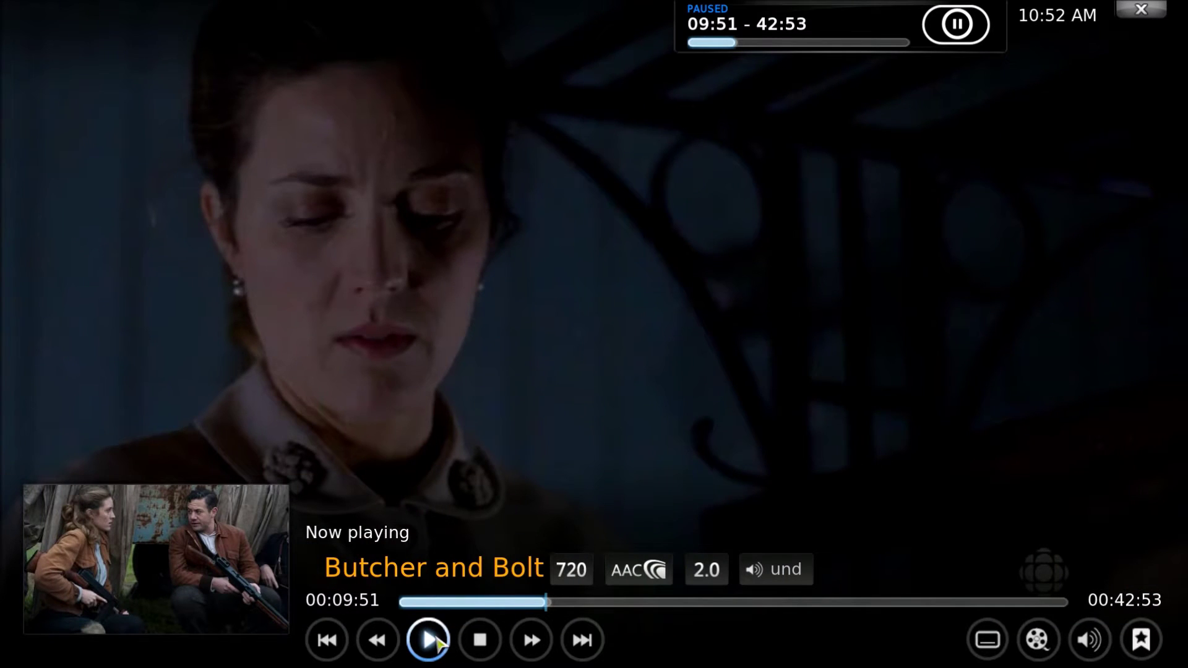
left_click(437, 644)
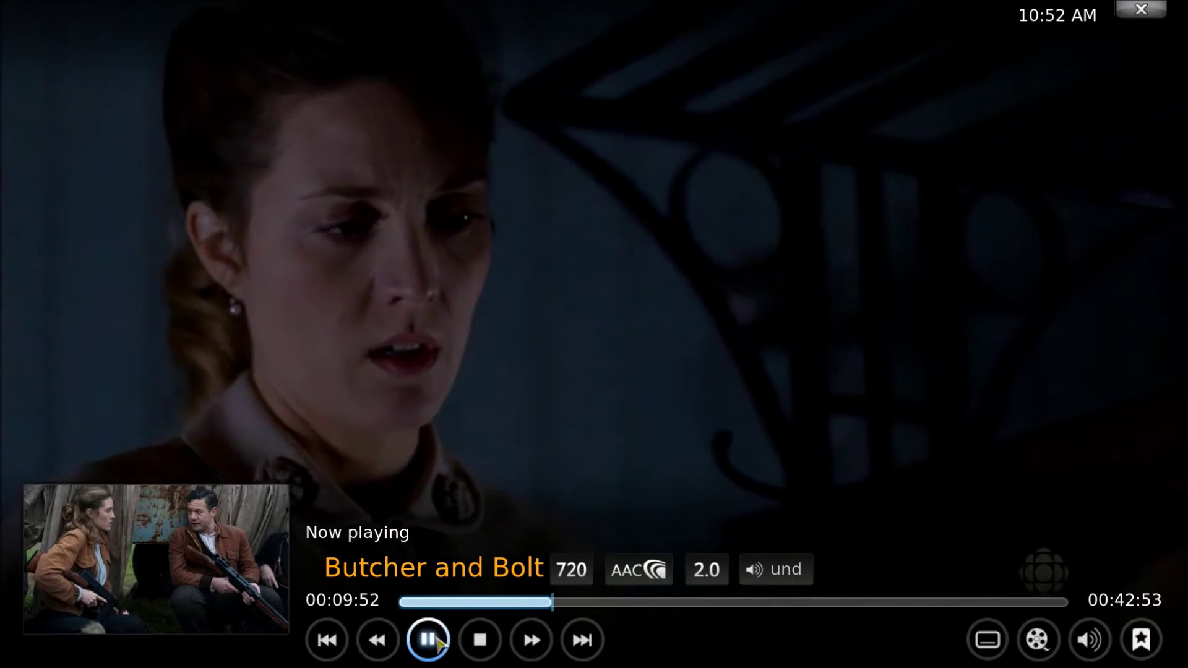
left_click(437, 643)
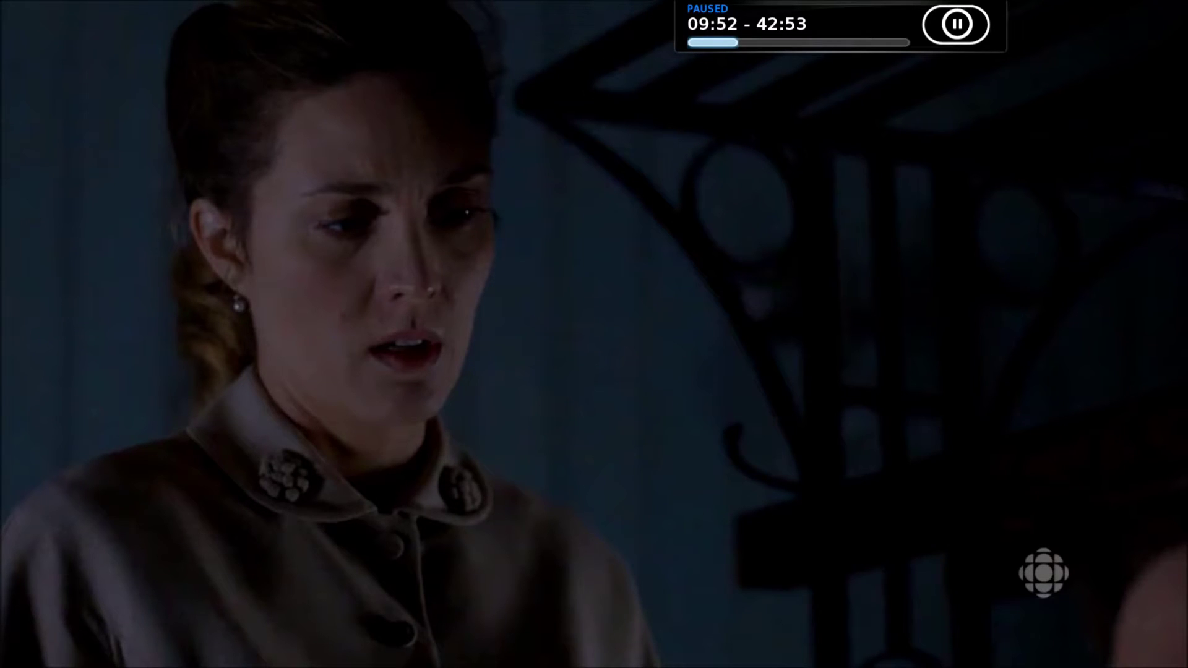
Stop the paused episode and return to the Kodi home screen.
mouse_move(435, 529)
left_click(471, 643)
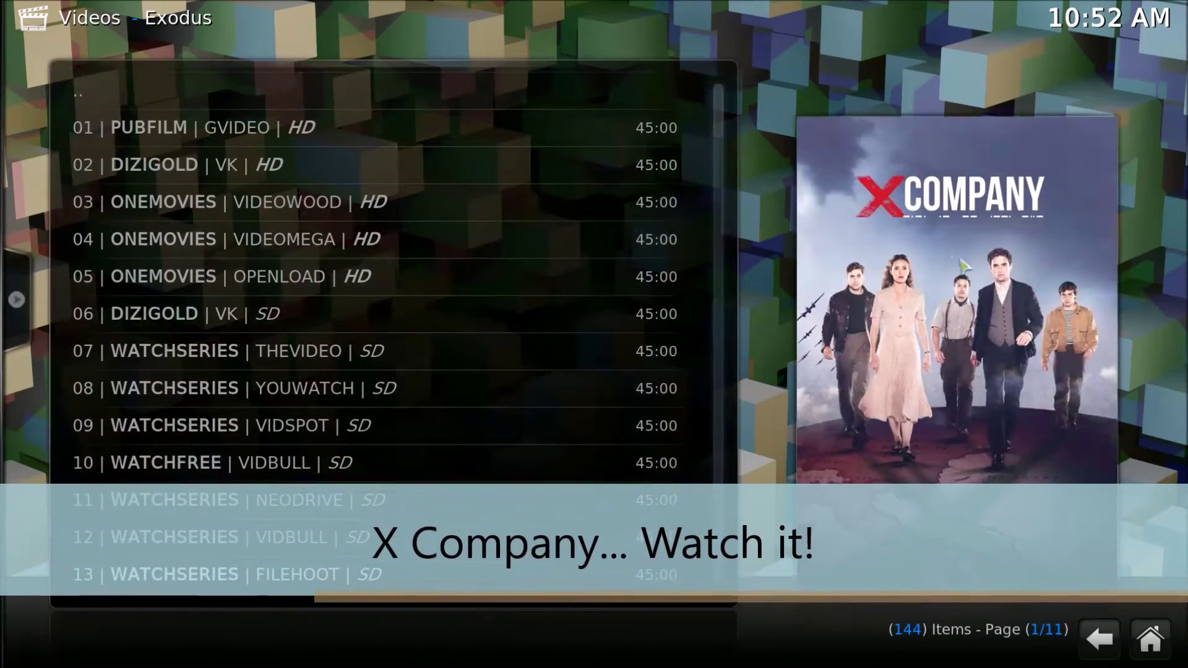
left_click(1151, 640)
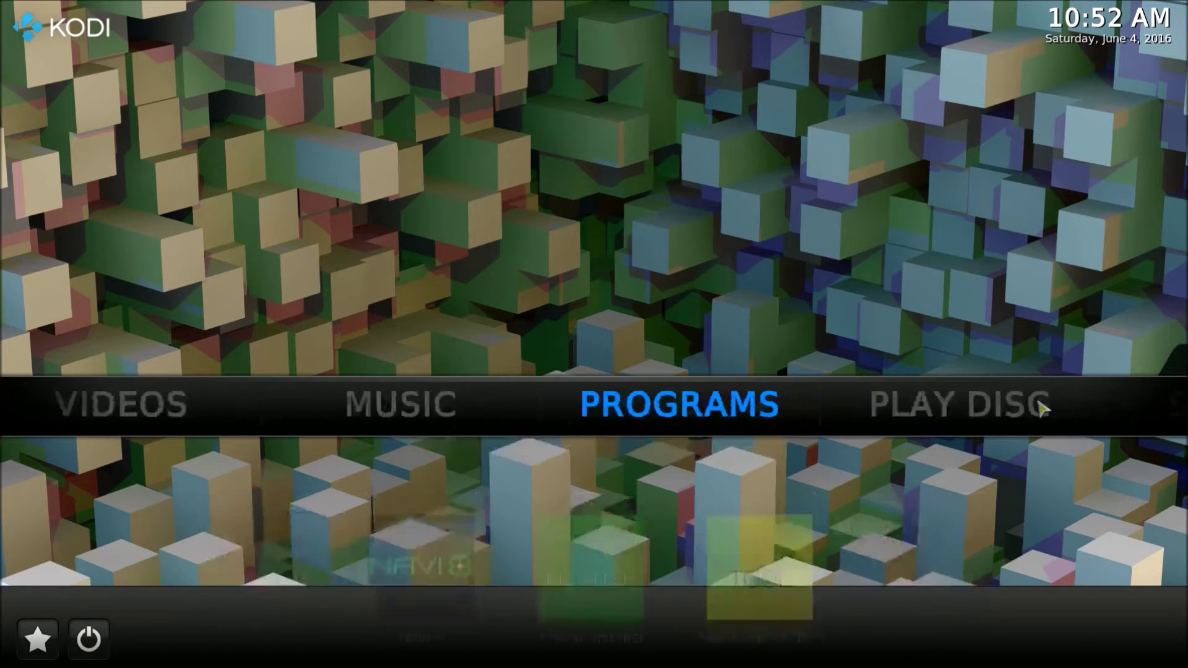
Open System Settings and go to the Add-ons page.
mouse_move(1045, 409)
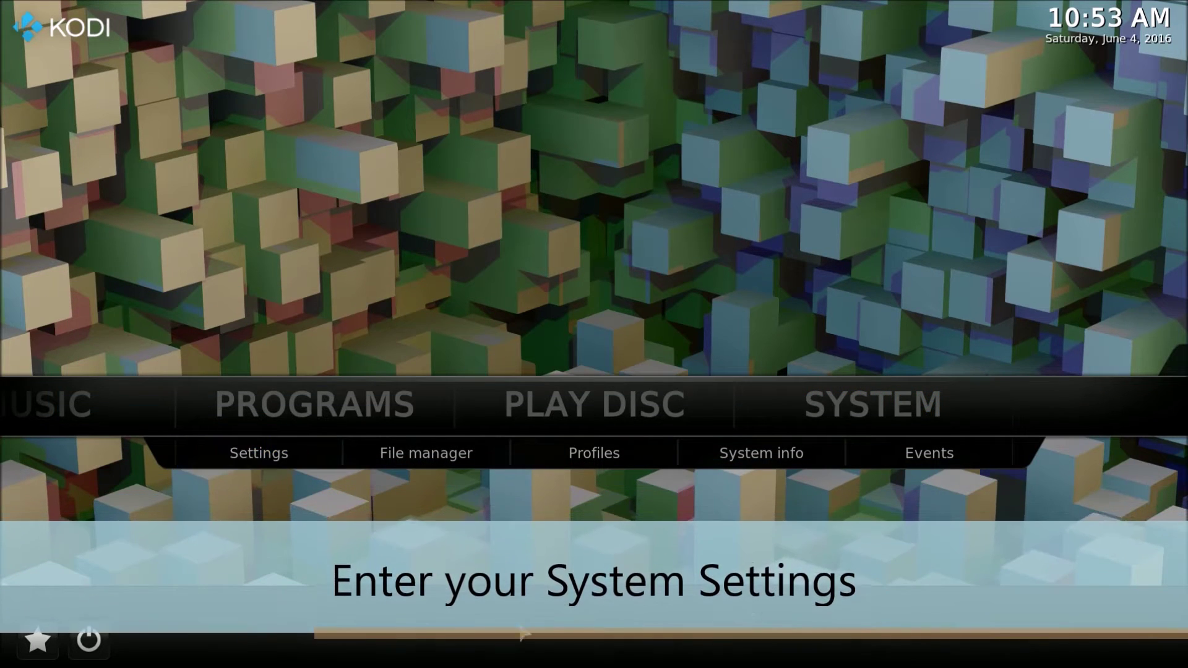
left_click(897, 417)
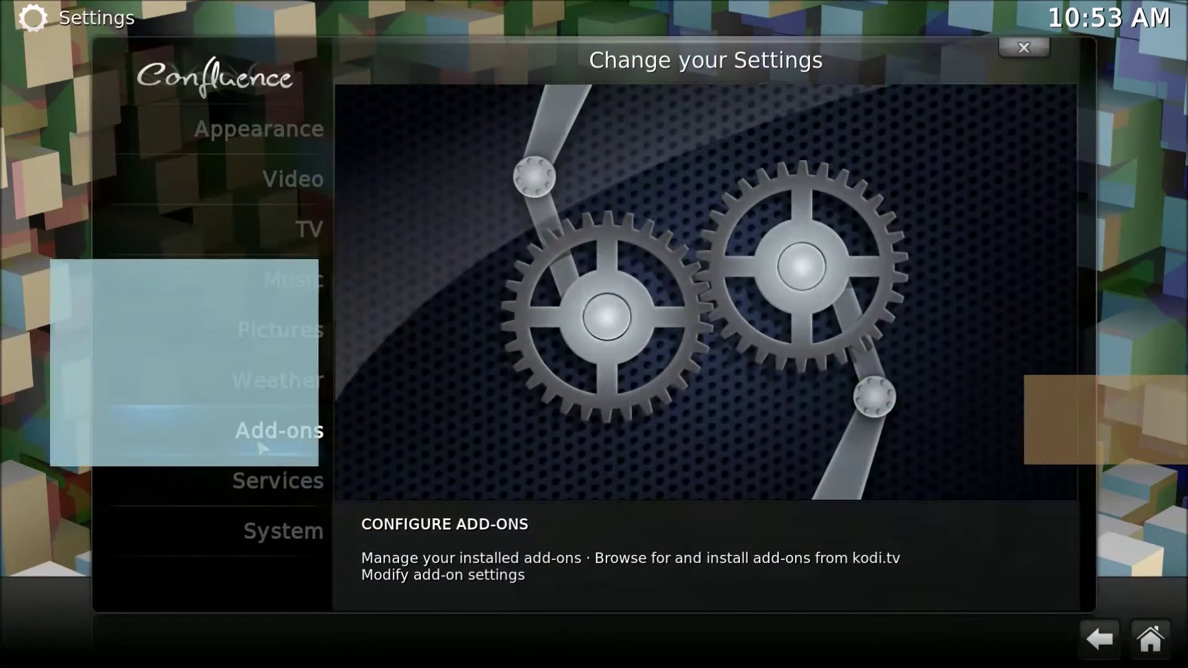
left_click(260, 432)
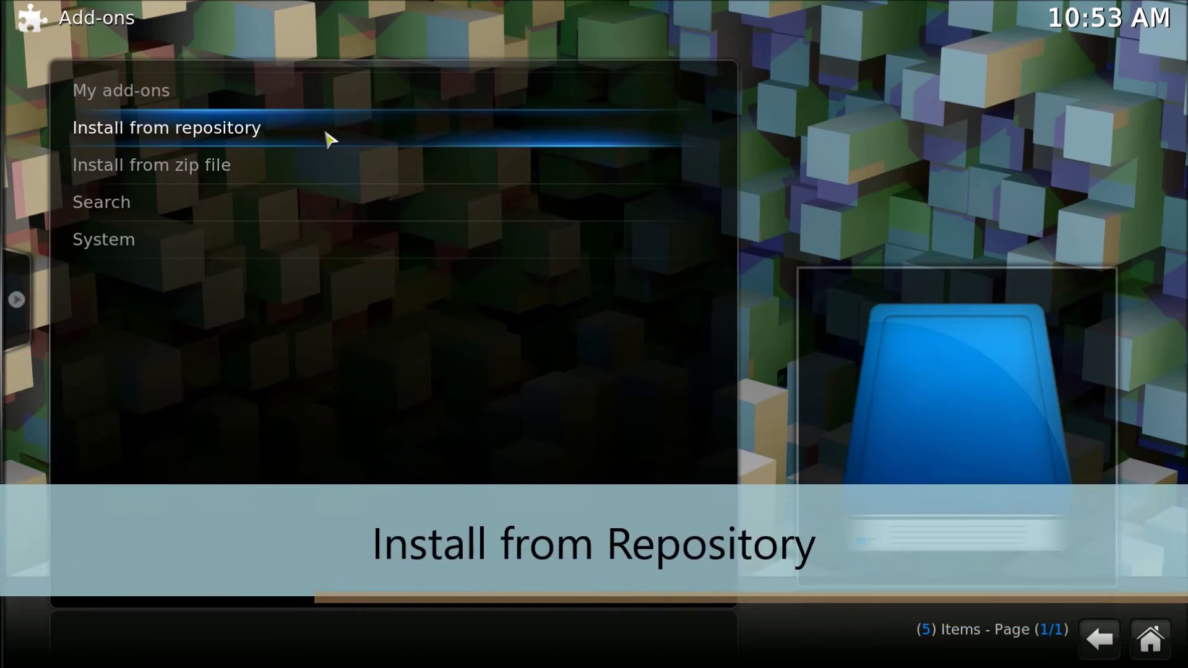
Choose Install from repository, then the Kodi Add-on repository.
left_click(342, 137)
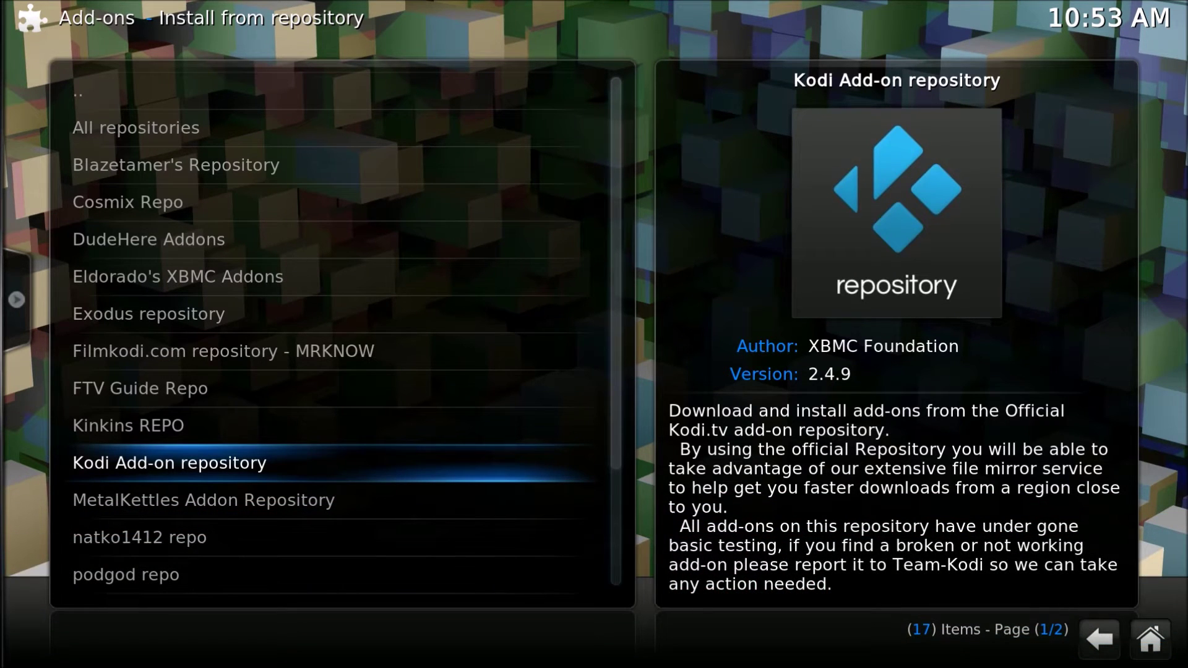
left_click(313, 477)
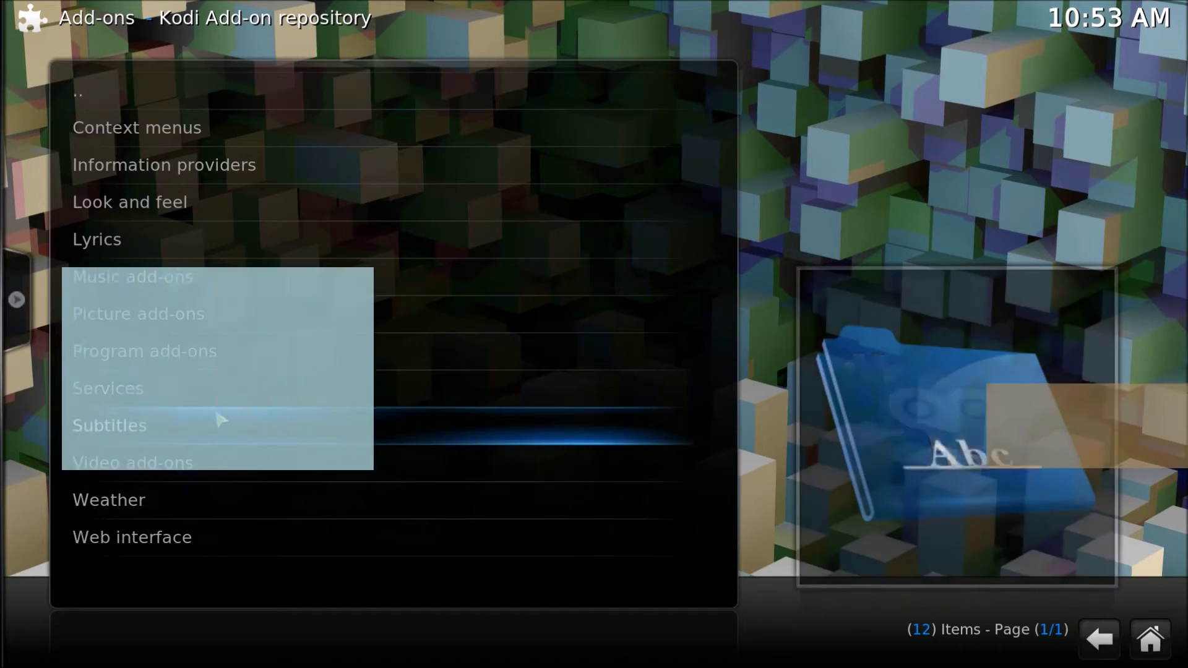
Open the Services category and scroll down the list toward Unpause Jumpback.
left_click(223, 392)
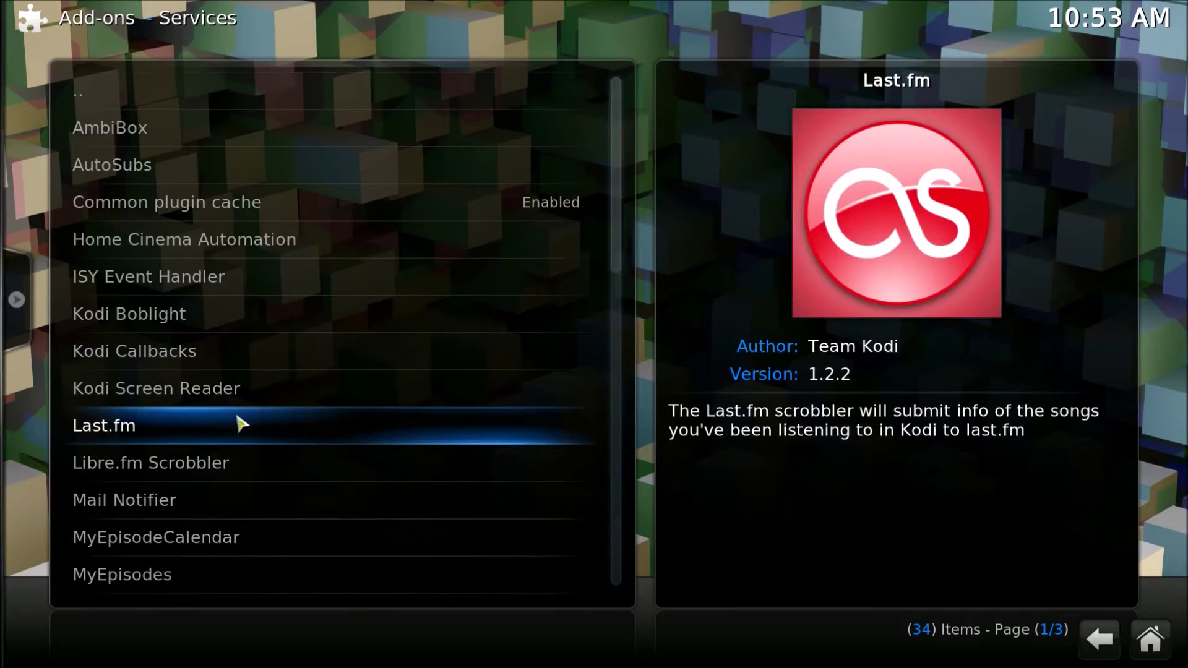
key("Down")
key("Down")
key("Down")
key("Down")
key("Down")
key("Down")
key("Down")
key("Down")
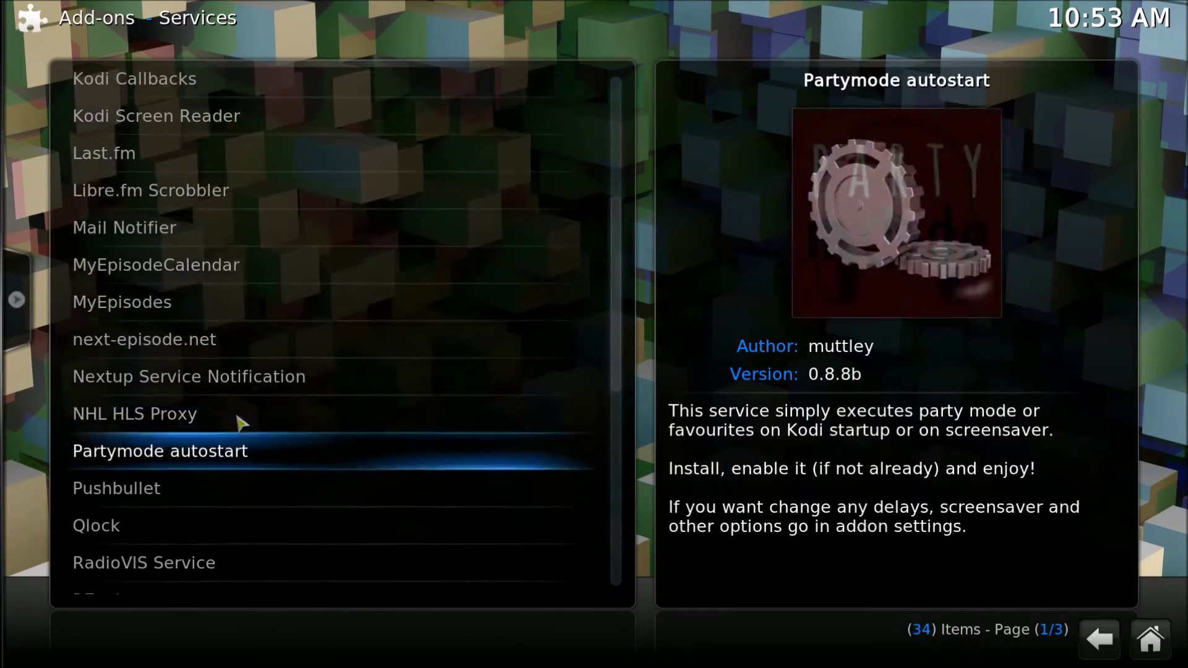
key("Down")
key("Down")
key("Down")
key("Down")
key("Down")
key("Down")
key("Down")
key("Down")
key("Down")
key("Down")
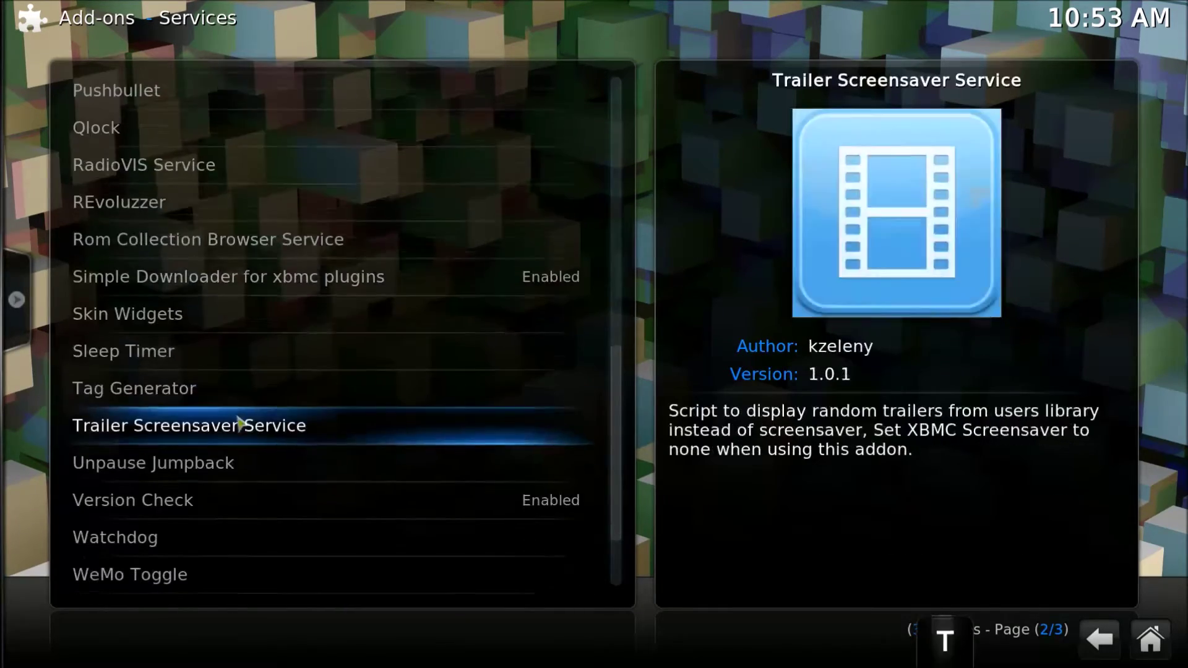
key("Down")
key("Down")
key("Down")
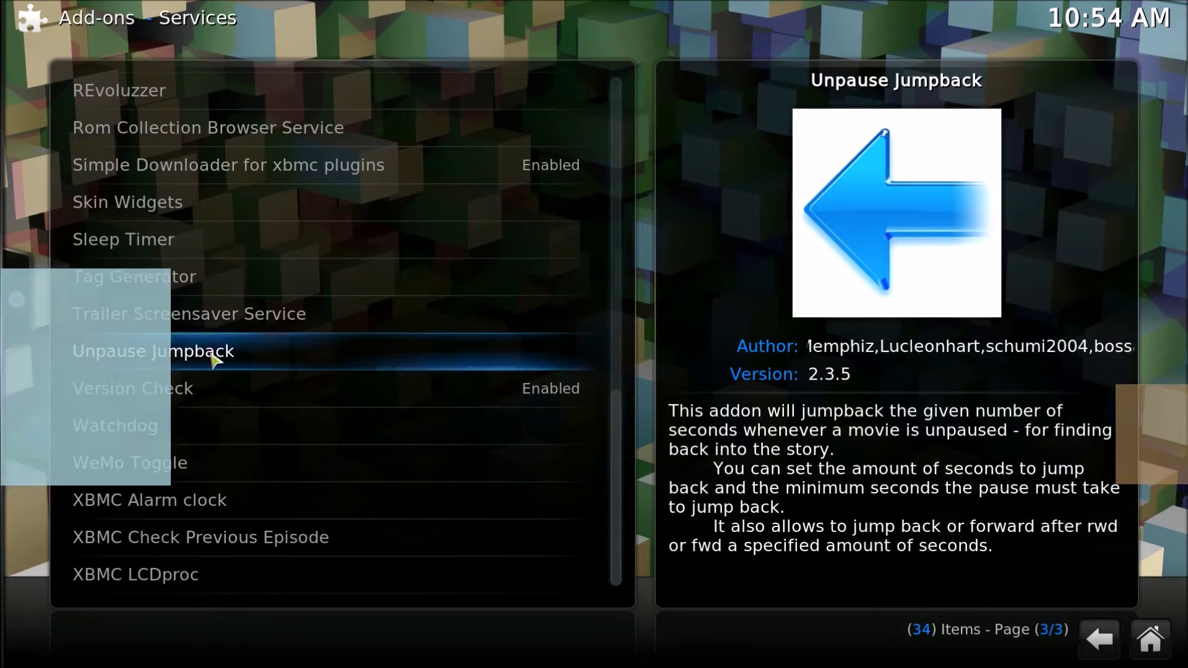
Install Unpause Jumpback and open its settings, showing Jump seconds 2.80 and minimum pause 10.00.
left_click(213, 354)
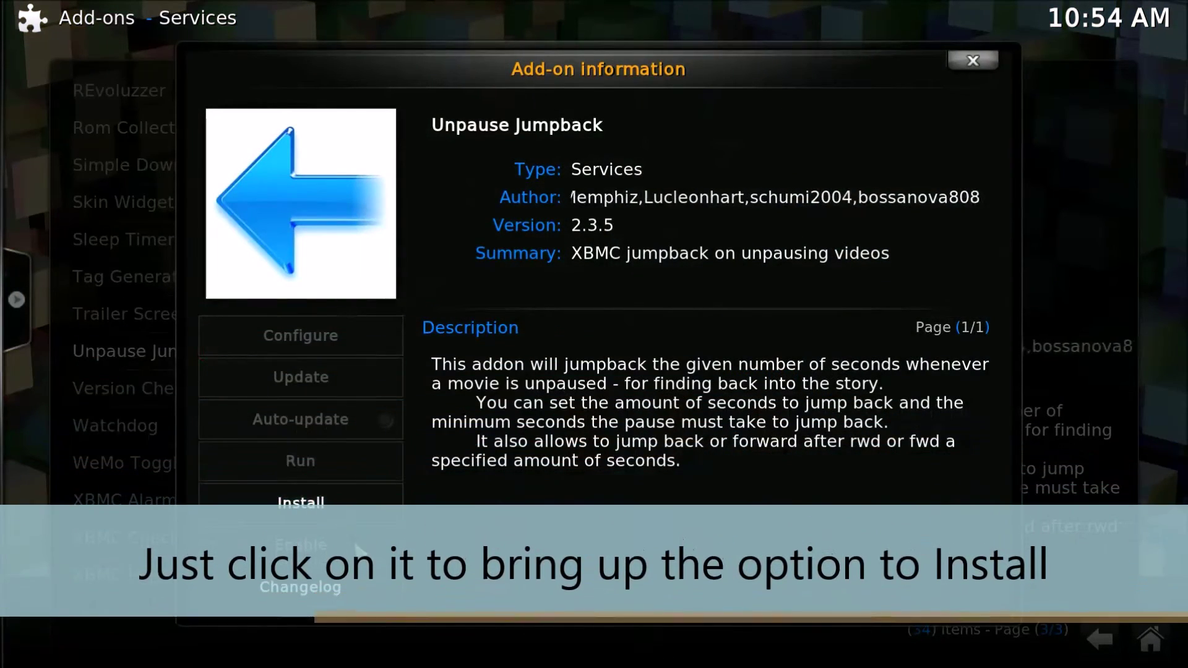
left_click(332, 516)
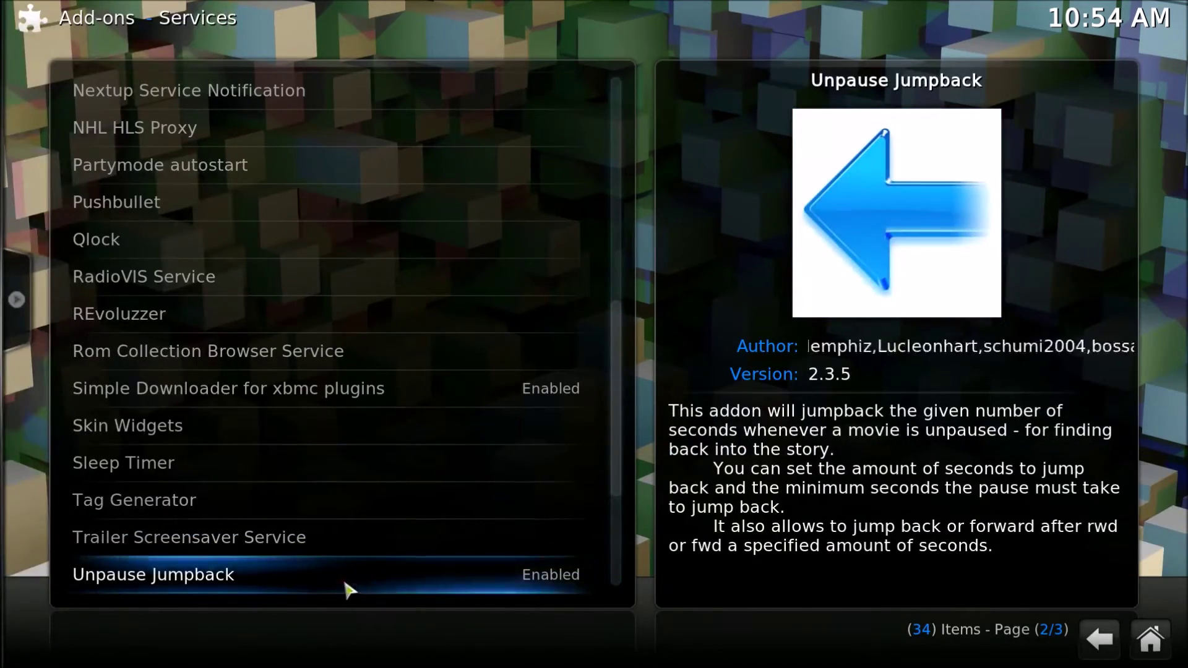
left_click(349, 591)
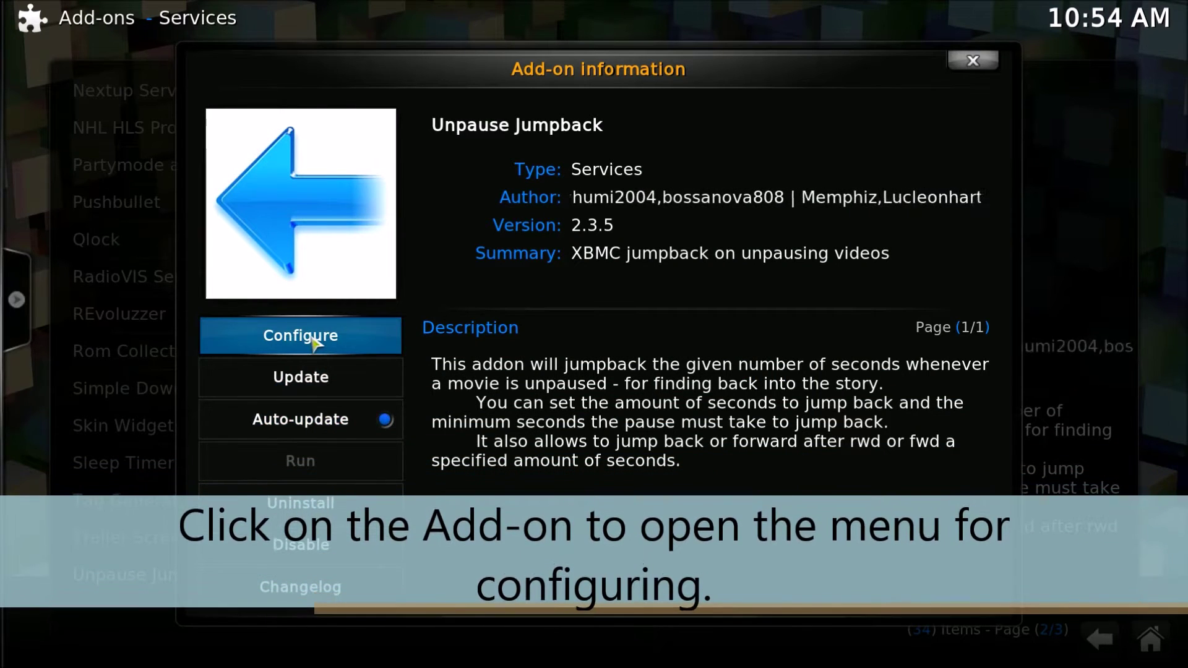
left_click(313, 339)
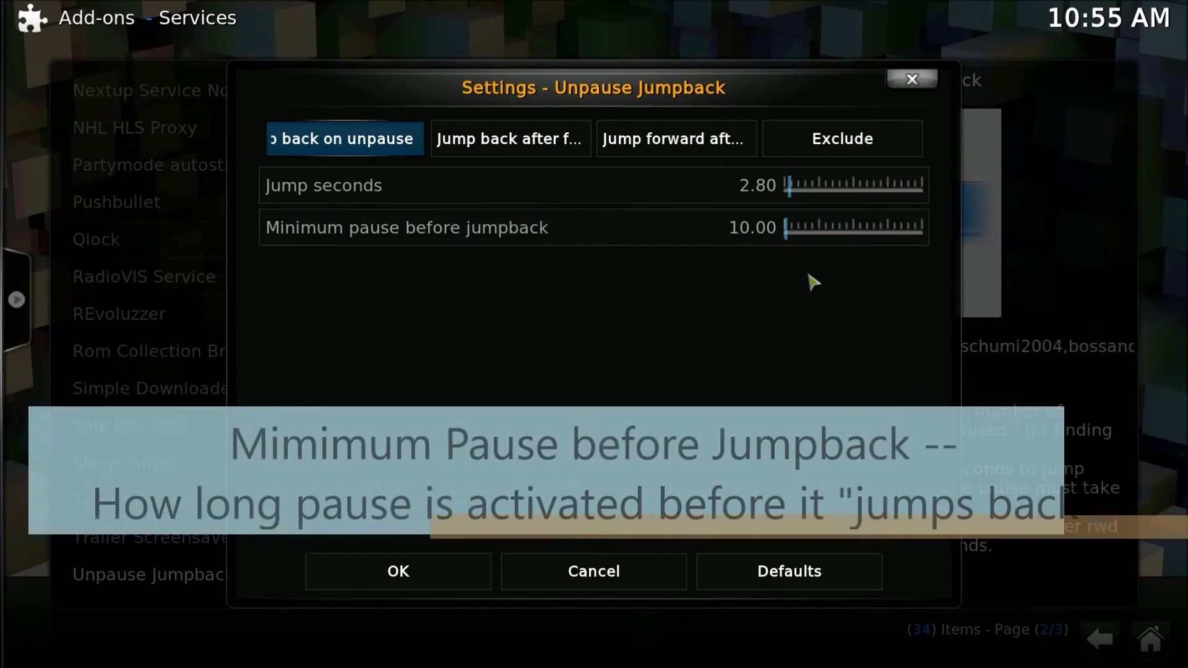
Set minimum pause before jumpback to 0.00 and view the Jump back after fwd settings.
left_click(785, 241)
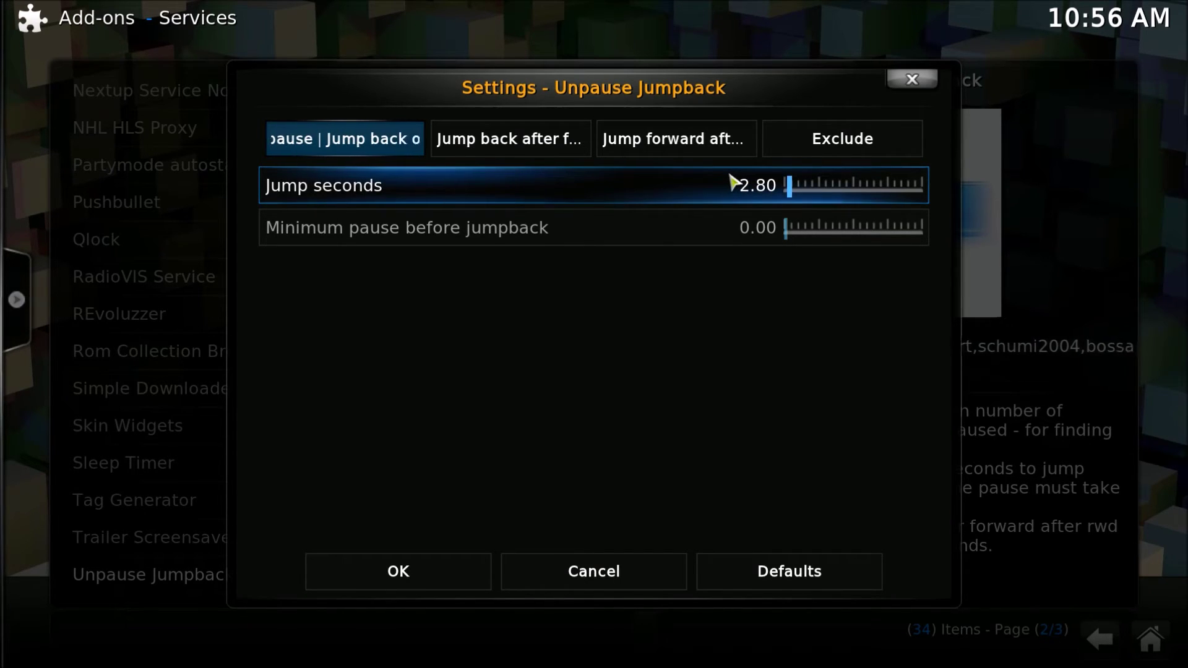
left_click(547, 141)
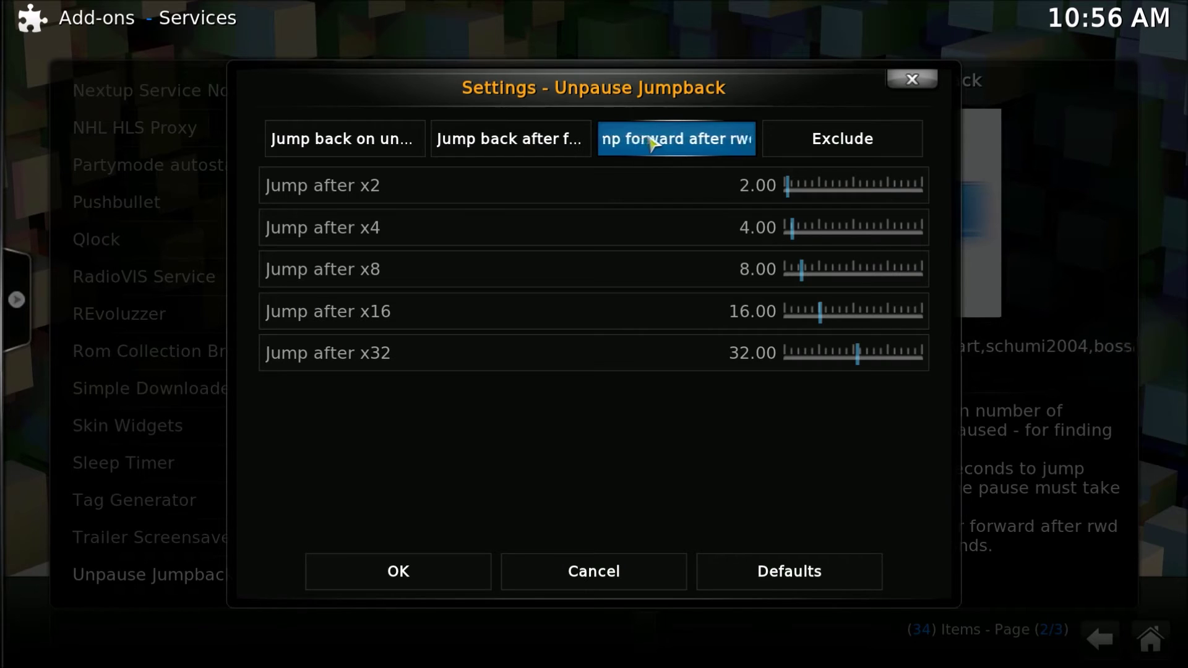
Review the Jump forward after and Exclude options, then close the settings dialog.
mouse_move(828, 140)
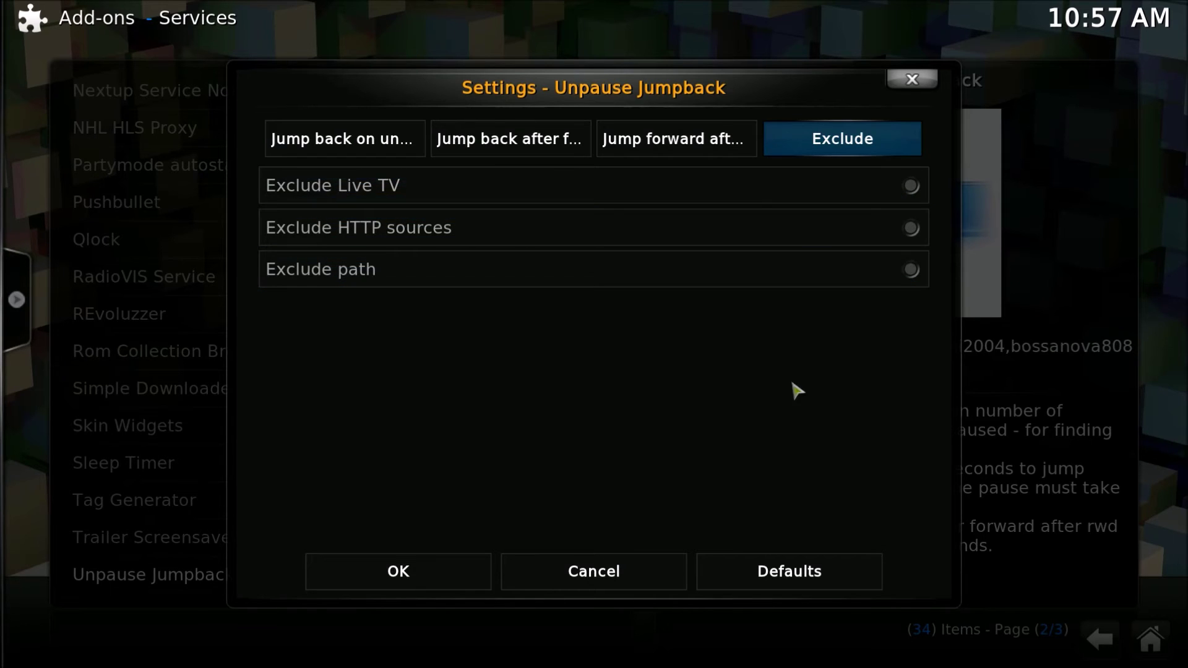
left_click(625, 574)
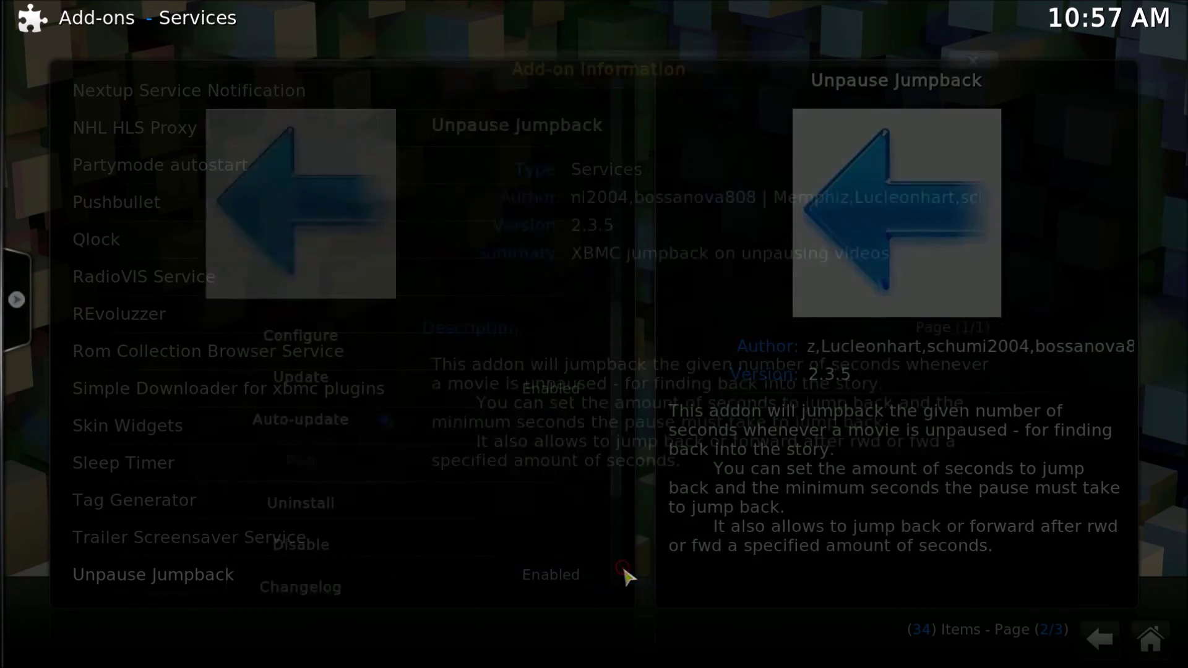
Reconfigure Unpause Jumpback with Jump seconds 3.87 and minimum pause before jumpback 0.00.
left_click(340, 326)
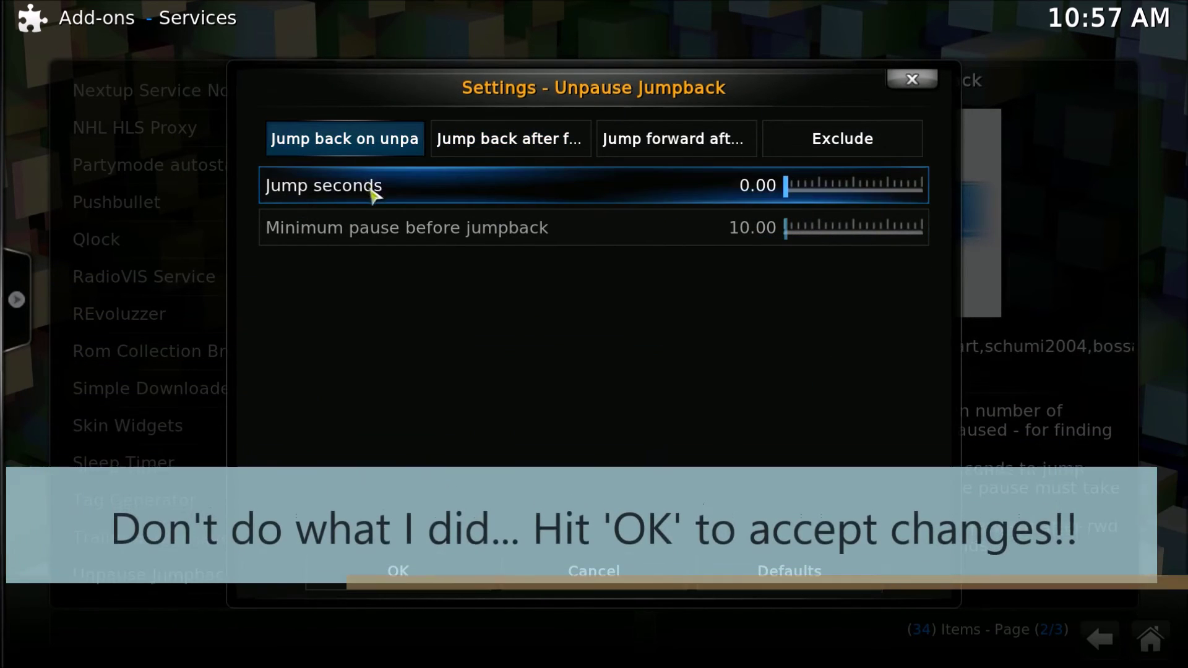
left_click(799, 191)
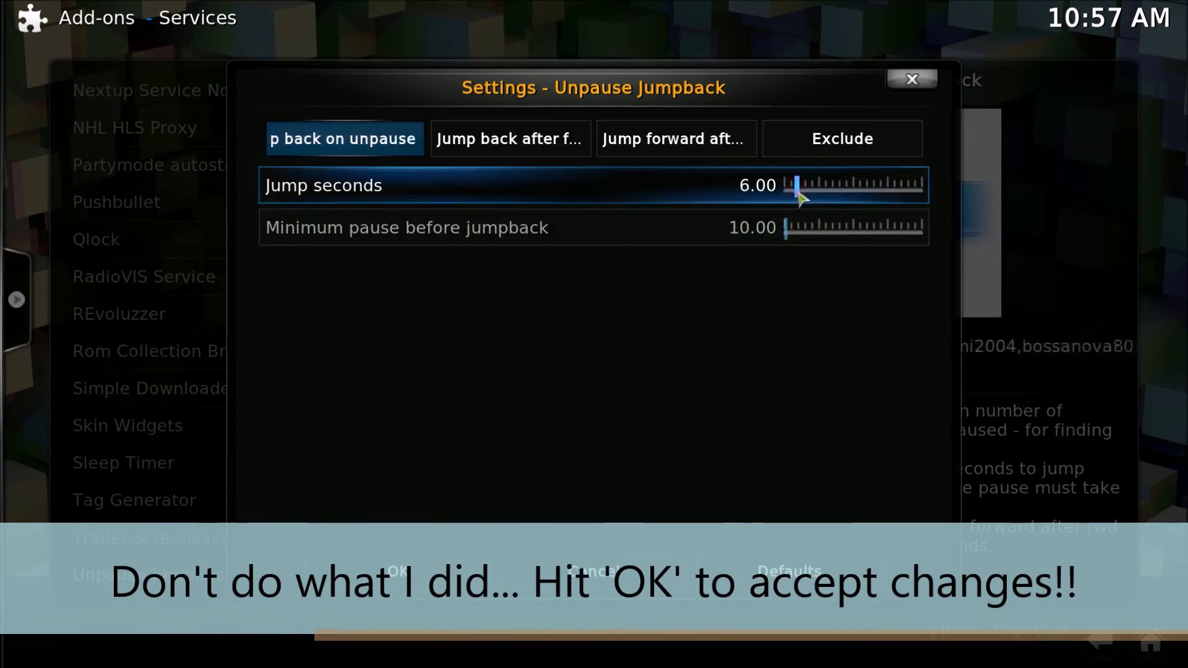
left_click(797, 195)
left_click_drag(796, 197, 793, 197)
left_click(781, 236)
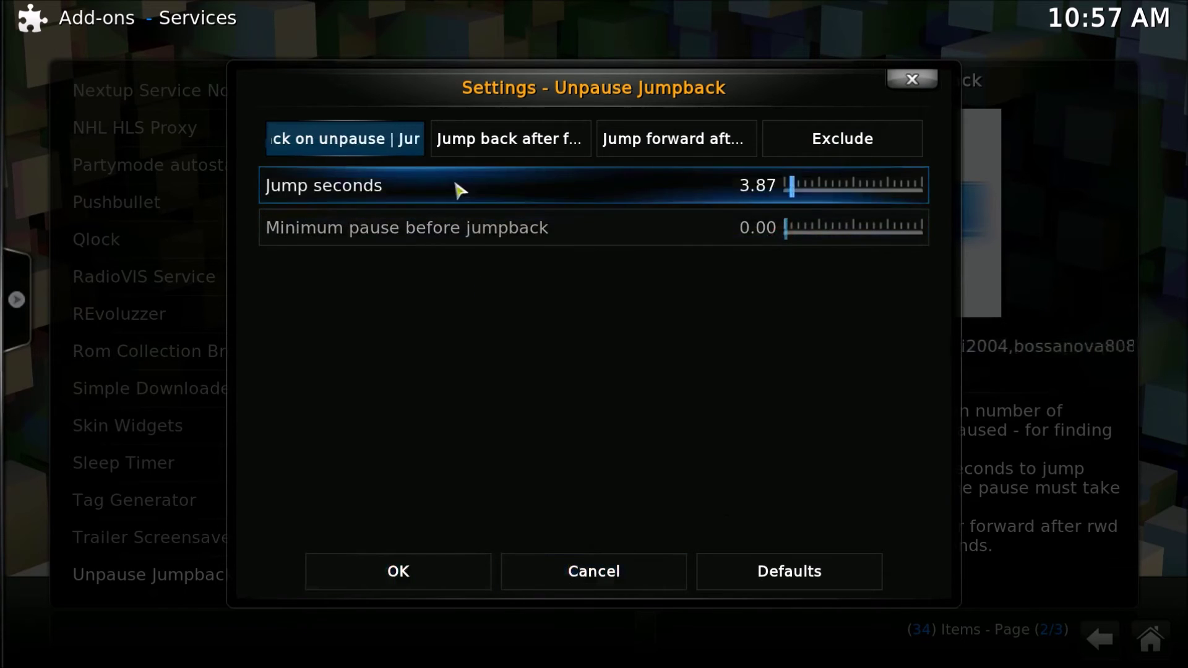
Save the settings with OK and close the add-on information page.
mouse_move(607, 156)
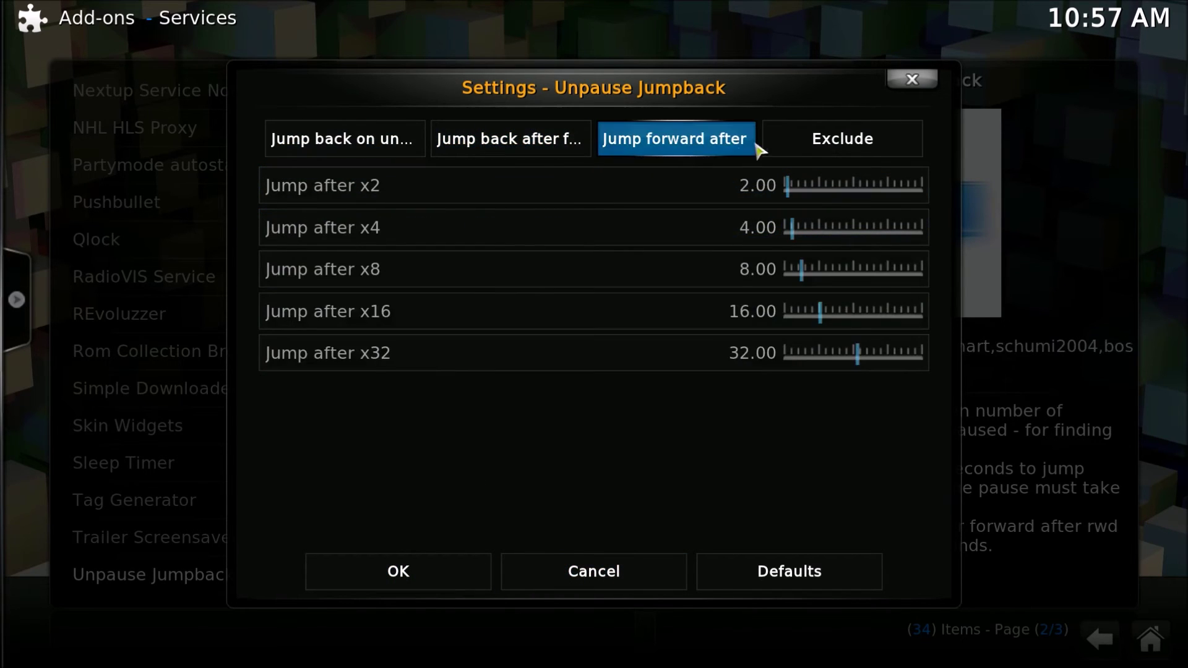
mouse_move(771, 147)
left_click(432, 568)
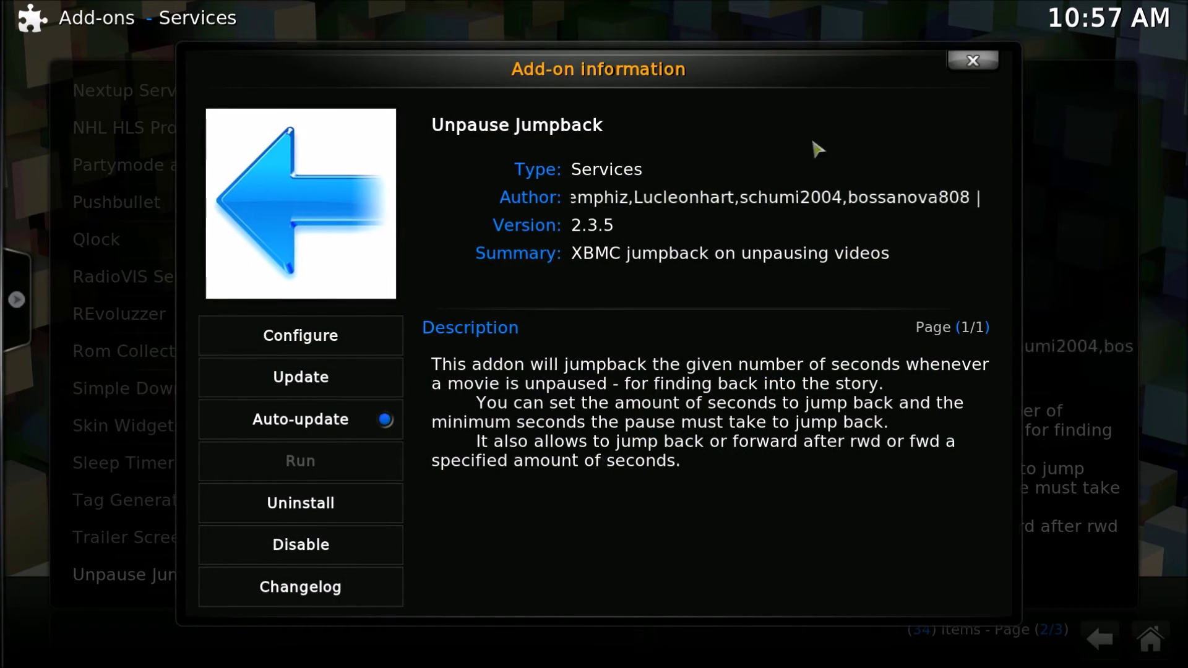
left_click(974, 73)
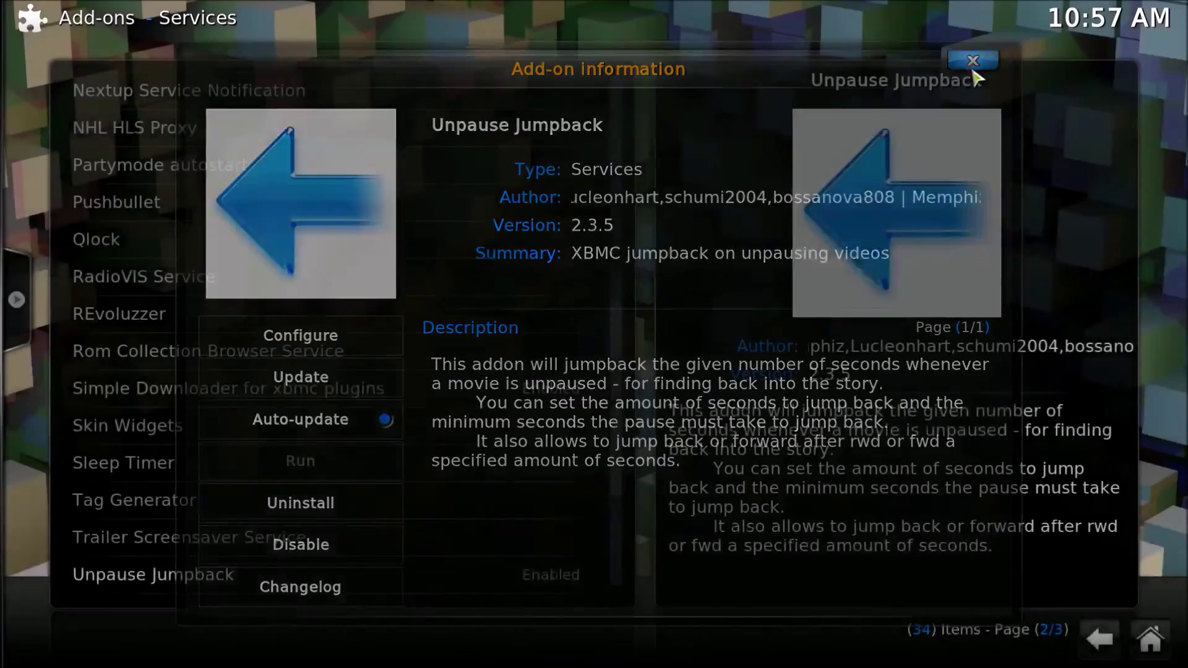
From Home, open Exodus and play X Company S02E09 from the 06 DIZIGOLD VK SD source.
left_click(1150, 643)
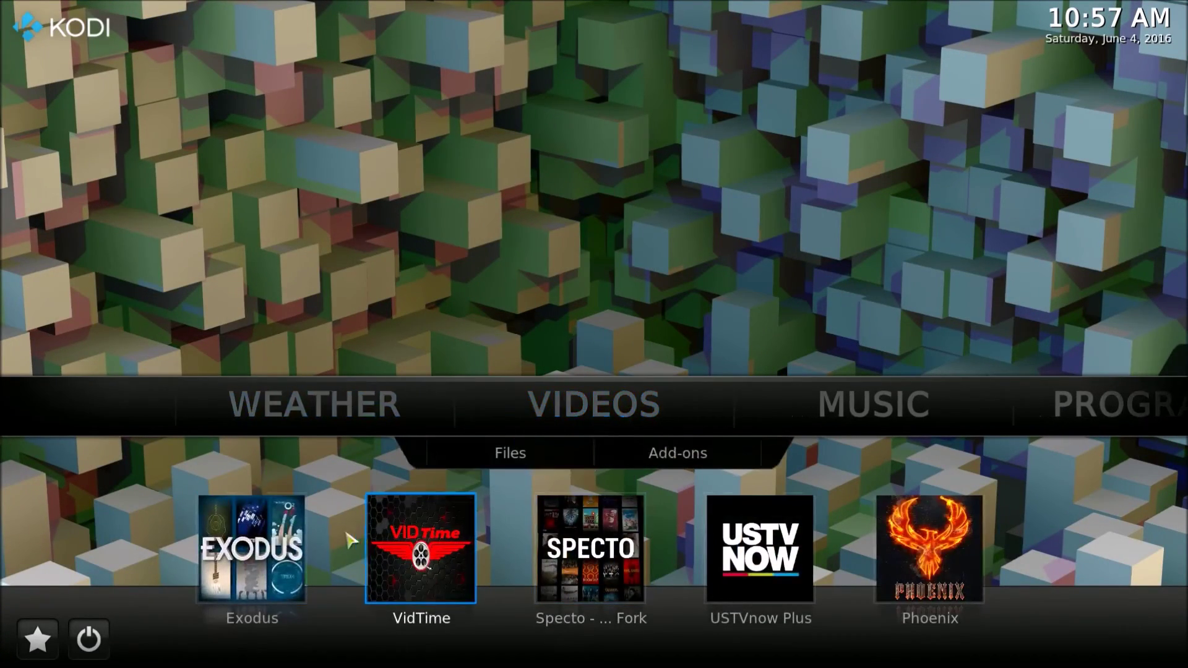
left_click(276, 546)
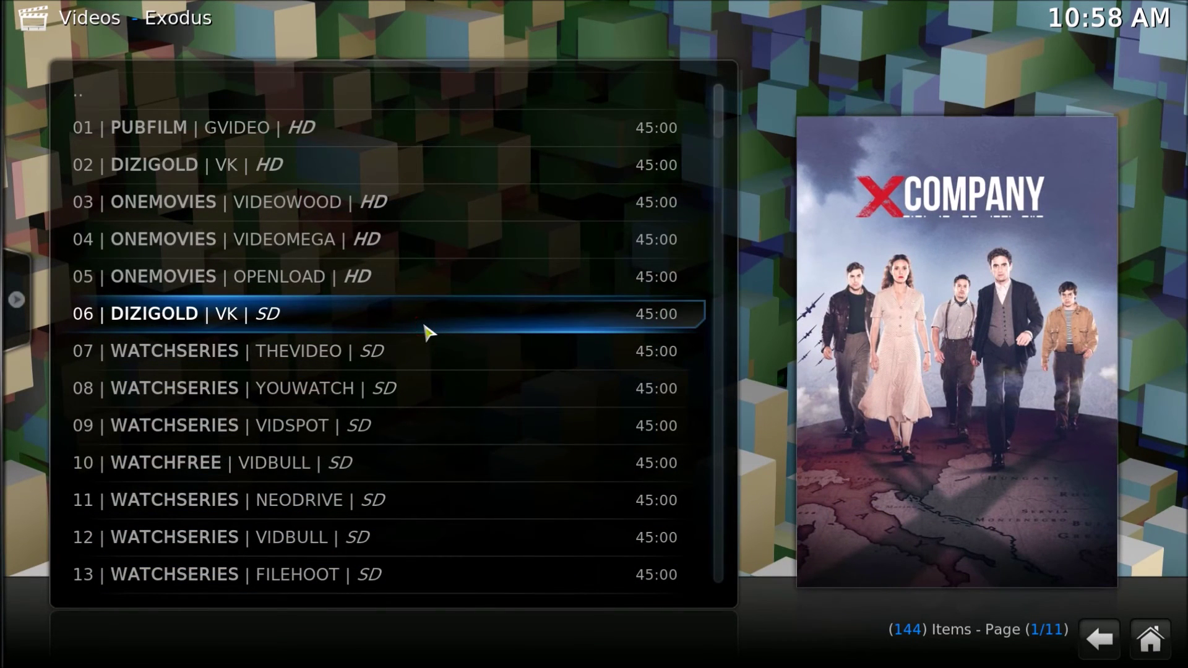
left_click(425, 332)
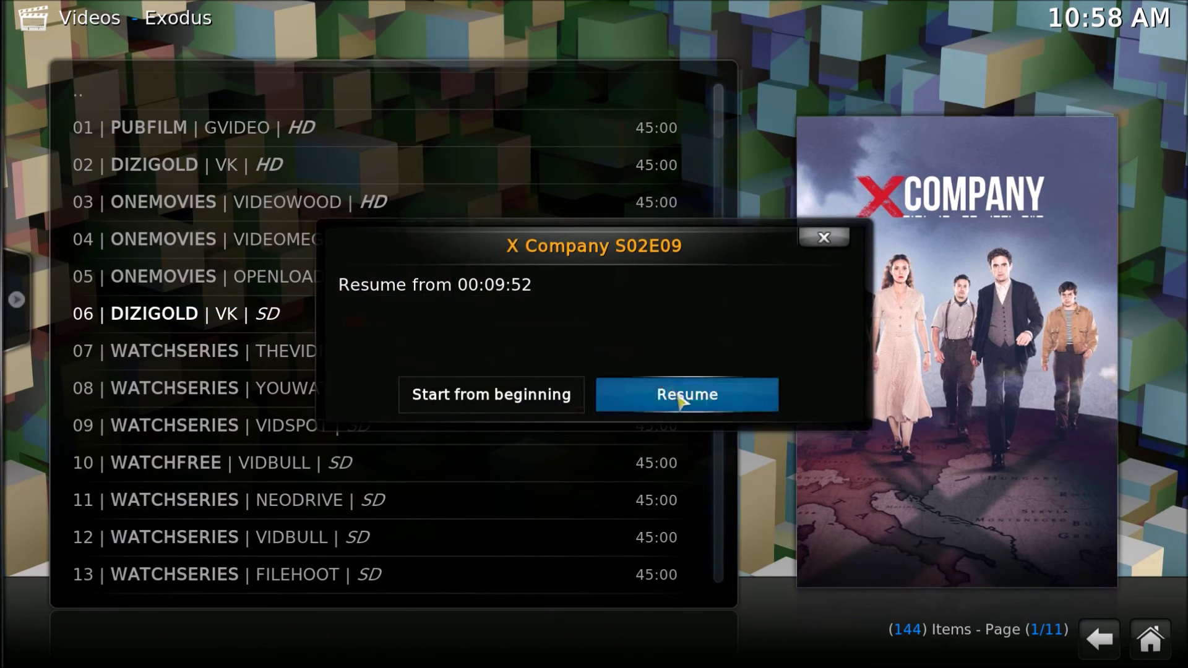
Resume from 09:52, then pause and unpause twice to test jumpback, ending paused at 09:58.
left_click(679, 403)
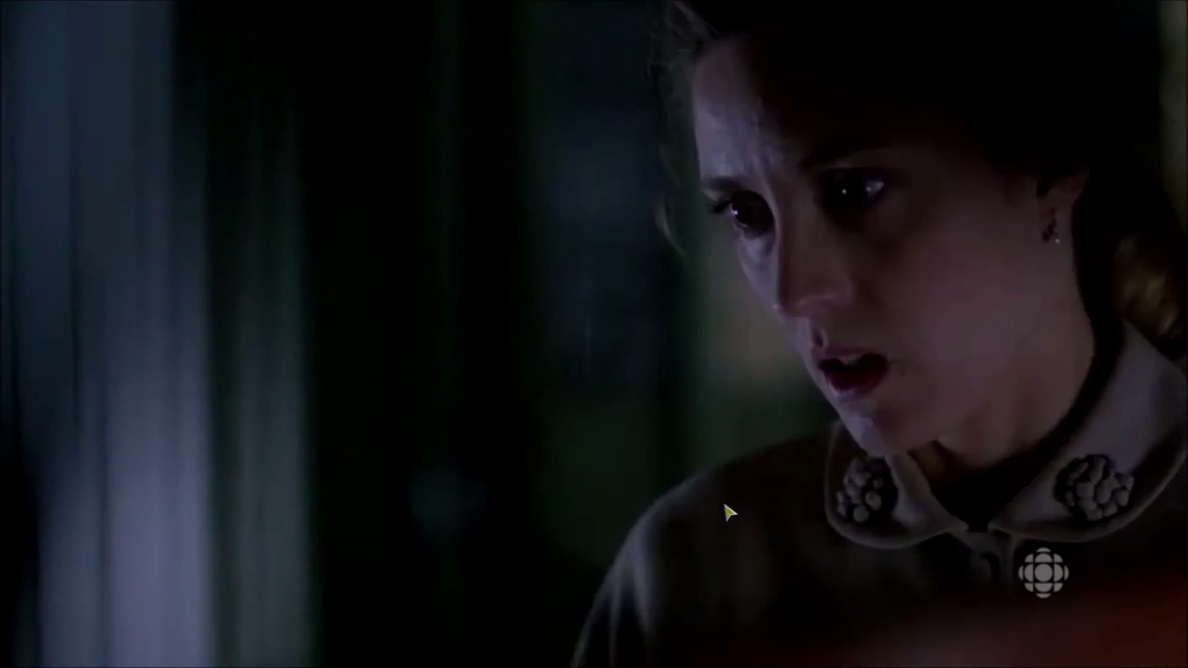
mouse_move(599, 461)
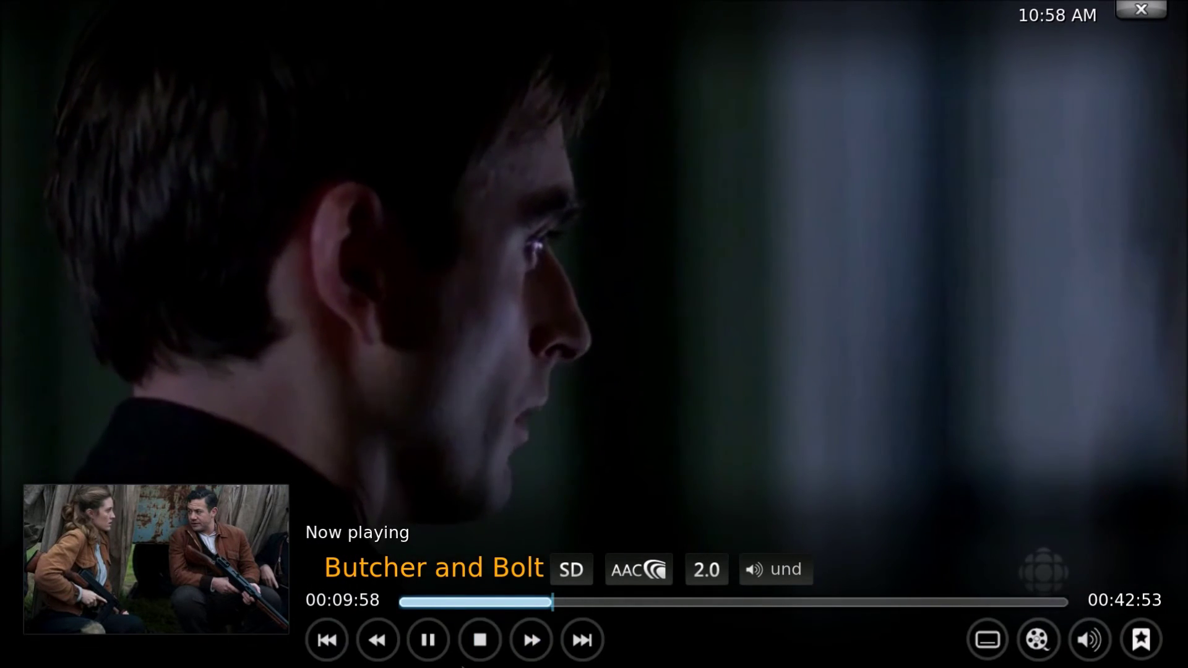
left_click(428, 640)
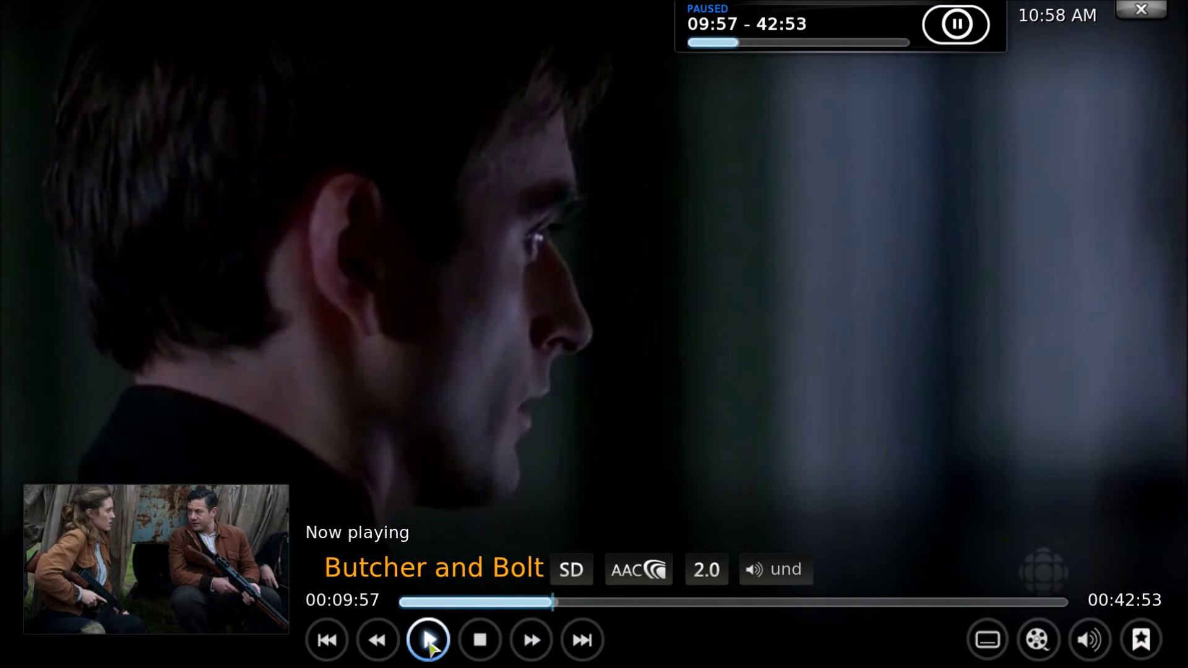
left_click(428, 642)
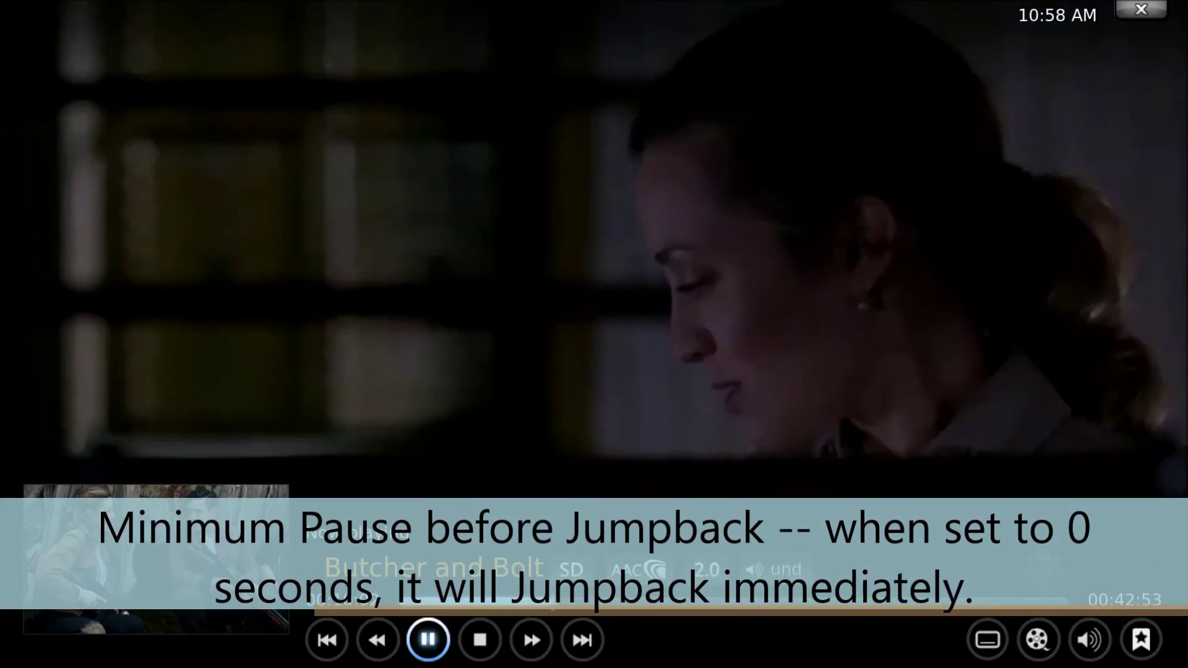
left_click(428, 640)
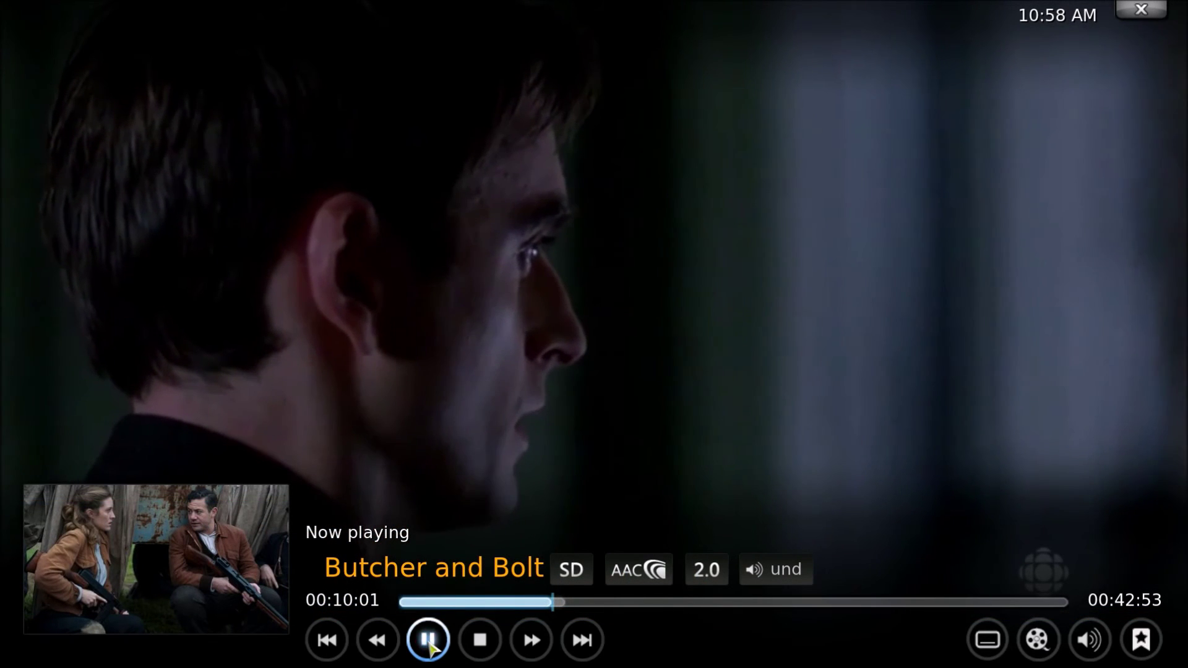
left_click(429, 647)
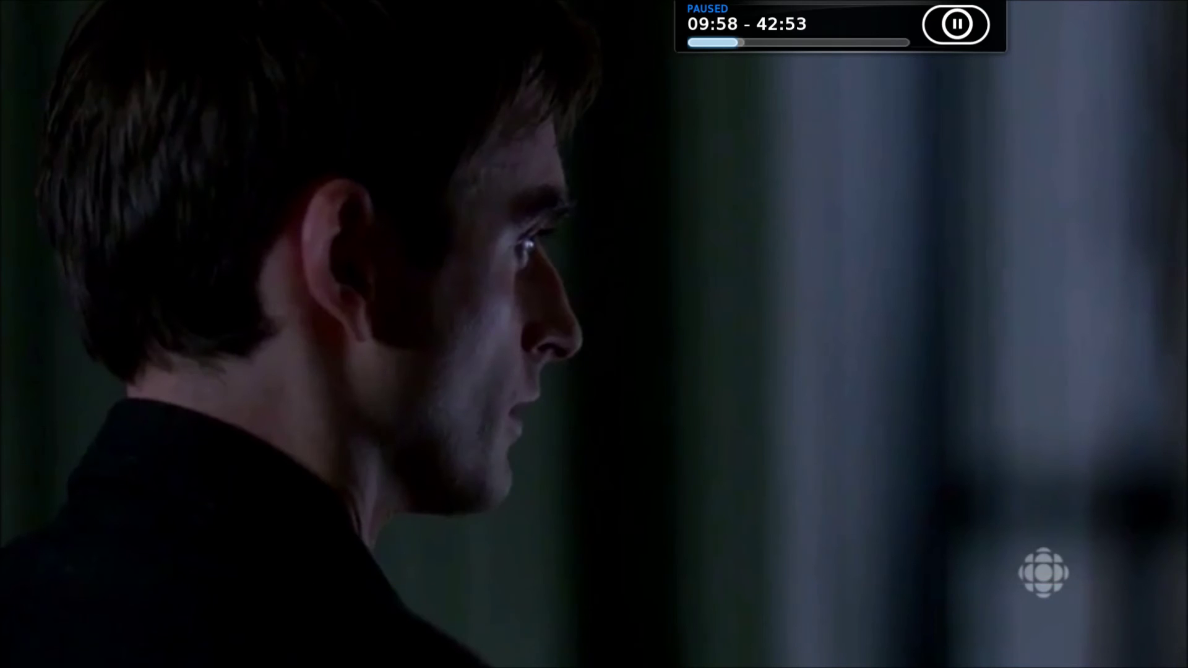
mouse_move(483, 588)
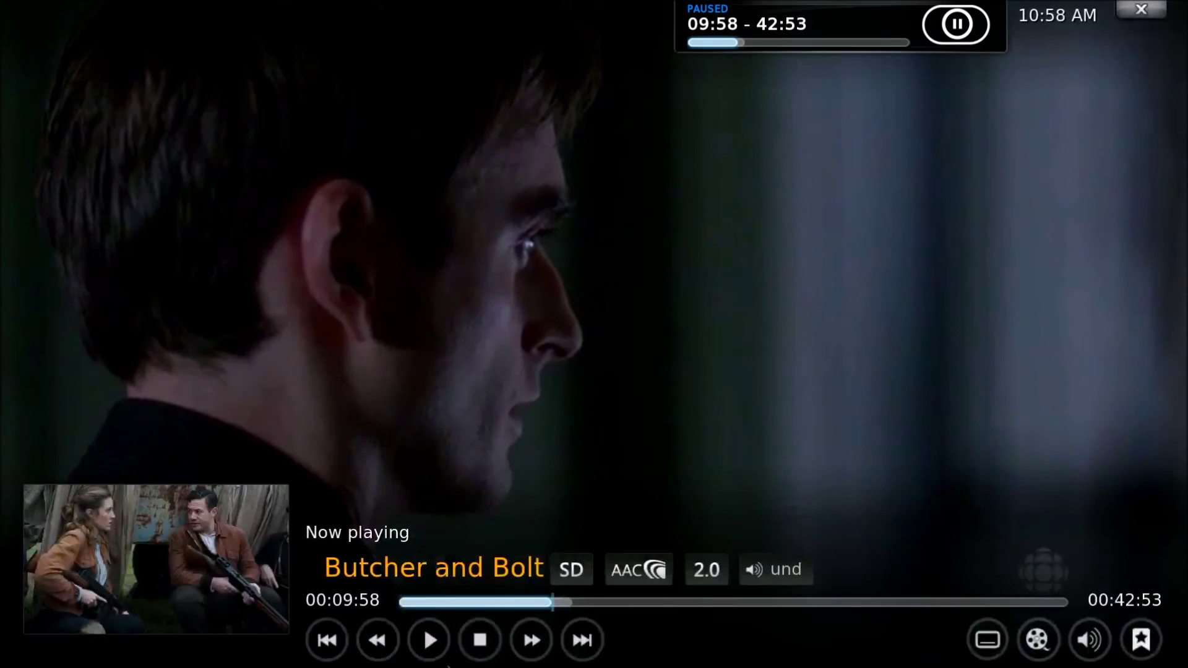